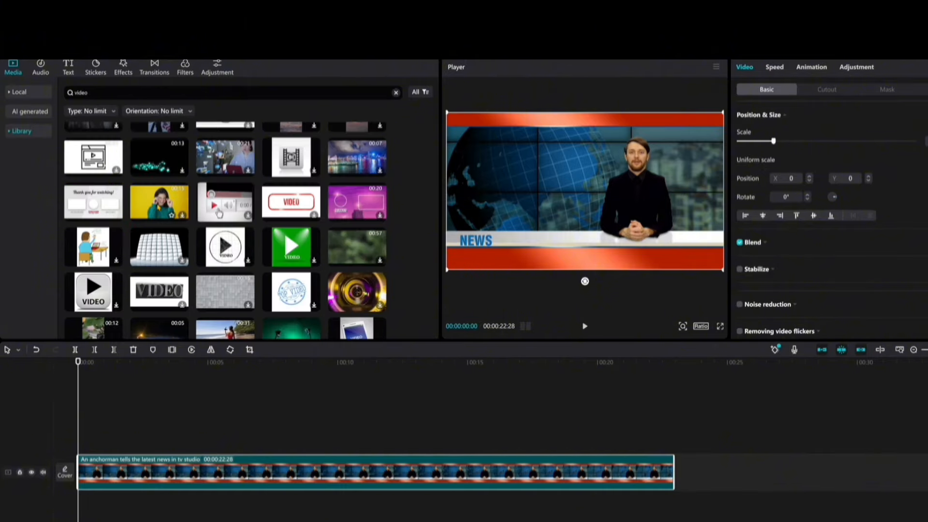
- Add the yellow-background clip of the woman with glasses on a new track above the news clip, starting at 00:00
{"action": "left_click", "coordinate": [159, 202]}
{"action": "left_click_drag", "start_coordinate": [154, 216], "coordinate": [81, 440]}
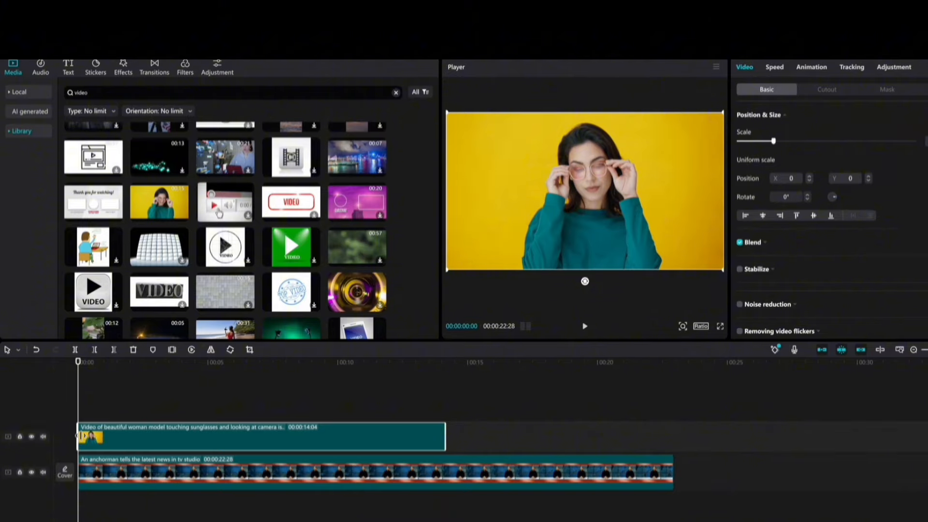
{"action": "left_click", "coordinate": [19, 92]}
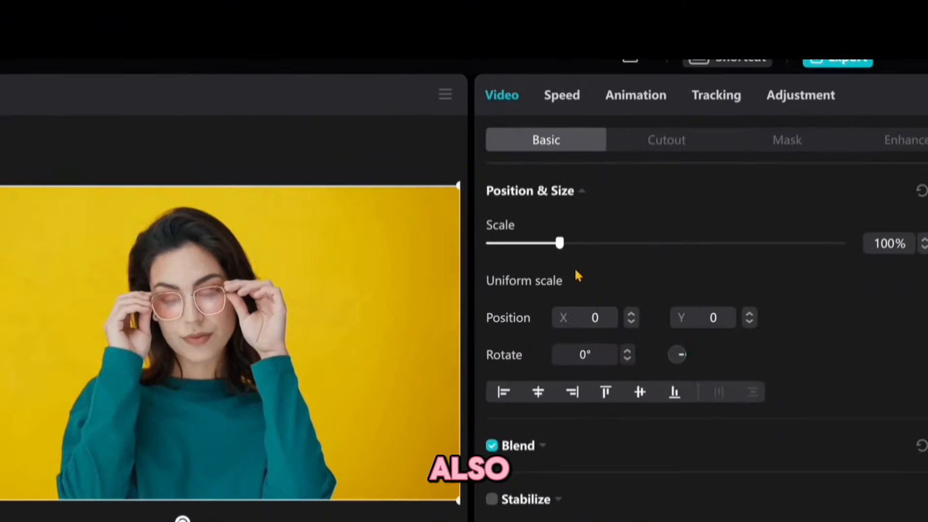
- Shrink the woman overlay to fit the upper-left corner of the picture at X -1057, Y 561, and preview the result
{"action": "left_click_drag", "start_coordinate": [562, 244], "coordinate": [523, 248]}
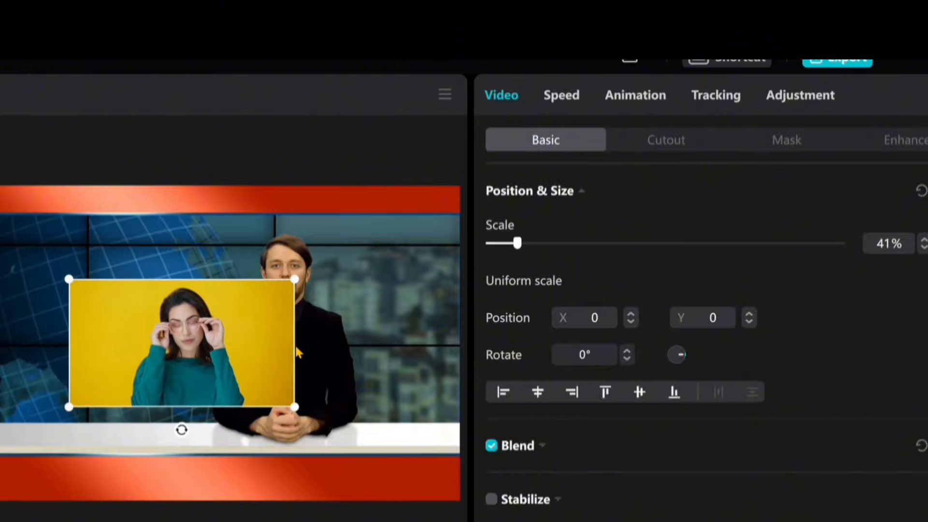
{"action": "left_click_drag", "start_coordinate": [262, 347], "coordinate": [68, 326]}
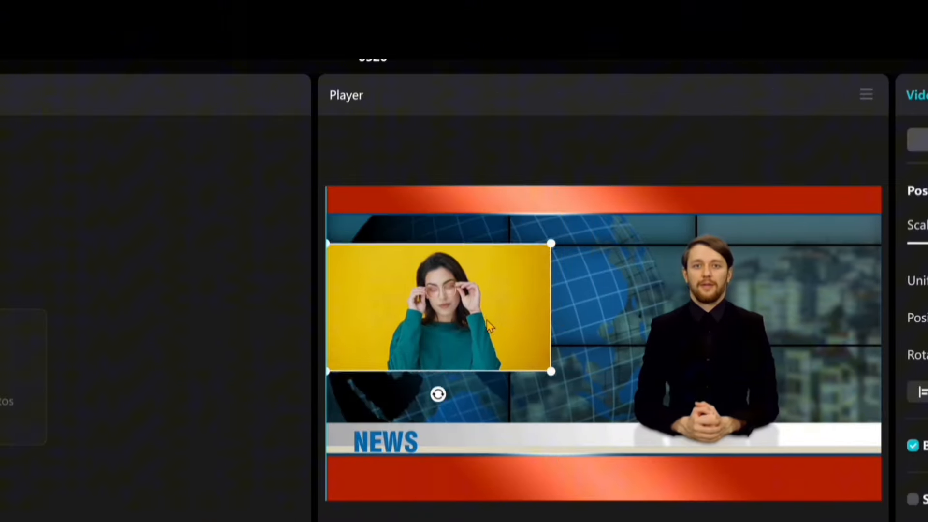
{"action": "left_click_drag", "start_coordinate": [486, 321], "coordinate": [490, 254]}
{"action": "left_click_drag", "start_coordinate": [554, 316], "coordinate": [577, 334]}
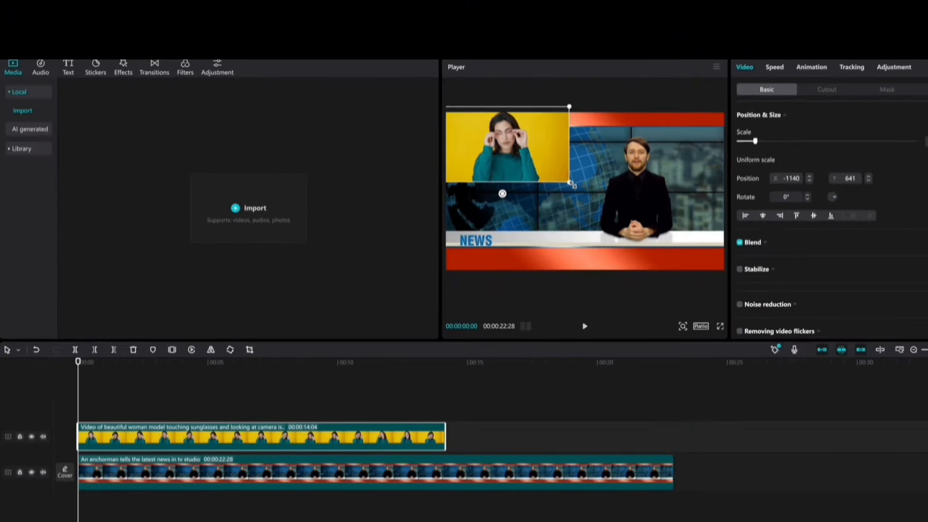
{"action": "left_click_drag", "start_coordinate": [572, 184], "coordinate": [575, 188]}
{"action": "left_click", "coordinate": [584, 326]}
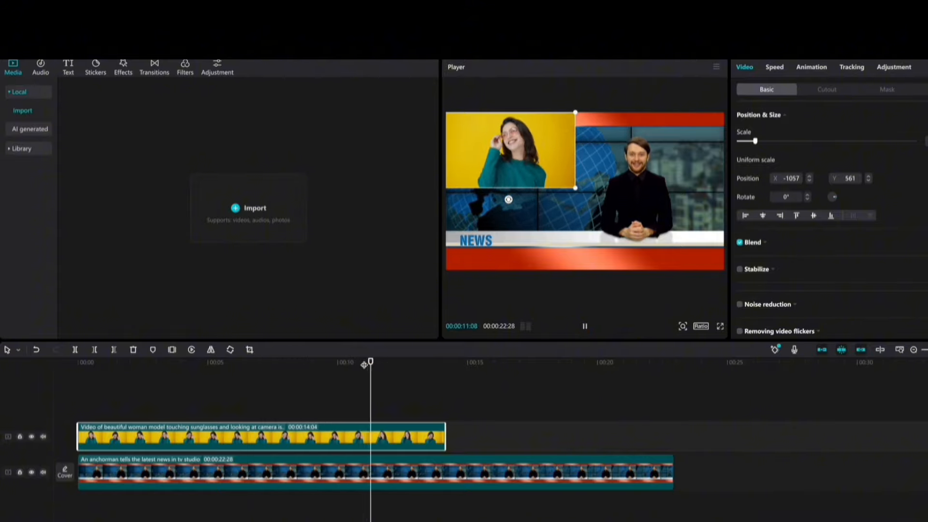
{"action": "left_click_drag", "start_coordinate": [351, 365], "coordinate": [68, 367]}
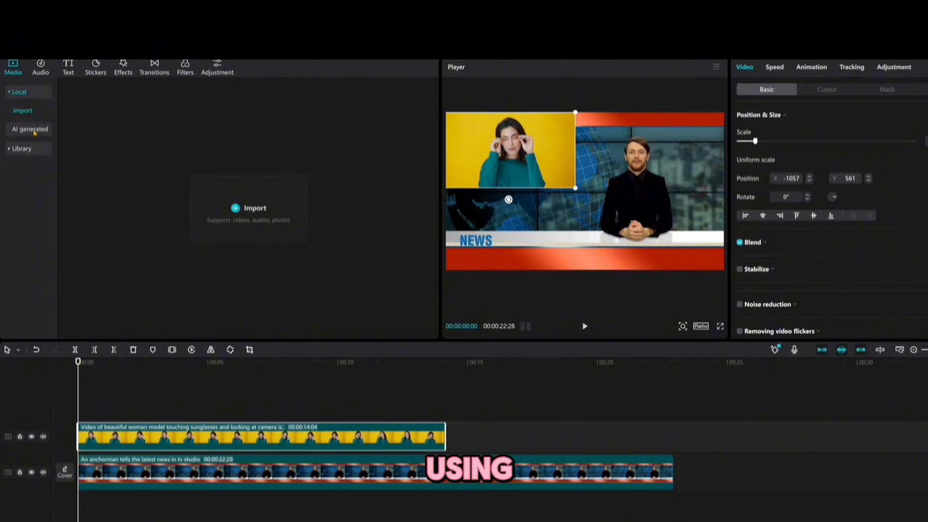
- Search the stock library for "subscribe" and add the green-screen Like Subscribe Bell button clip on a new top track, about 1 second in
{"action": "left_click", "coordinate": [21, 148]}
{"action": "left_click", "coordinate": [106, 93]}
{"action": "type", "text": "1"}
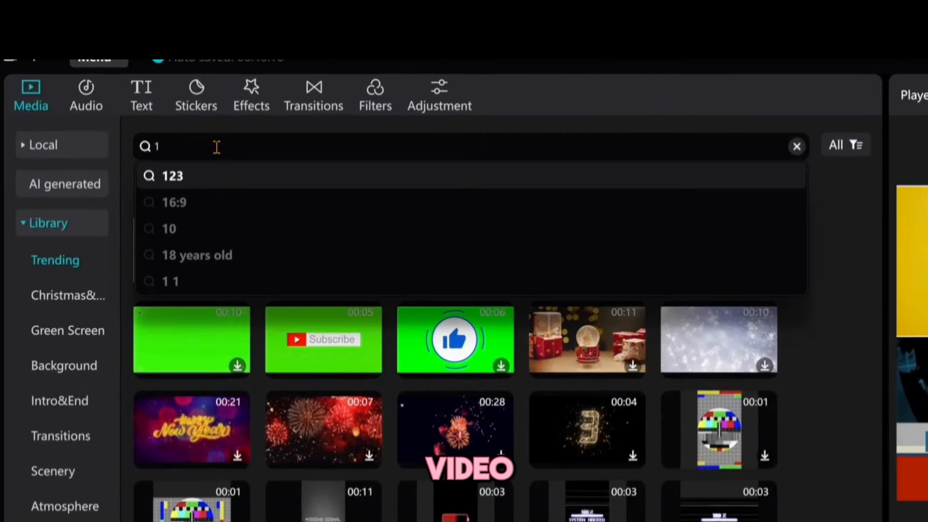
{"action": "key", "text": "BackSpace"}
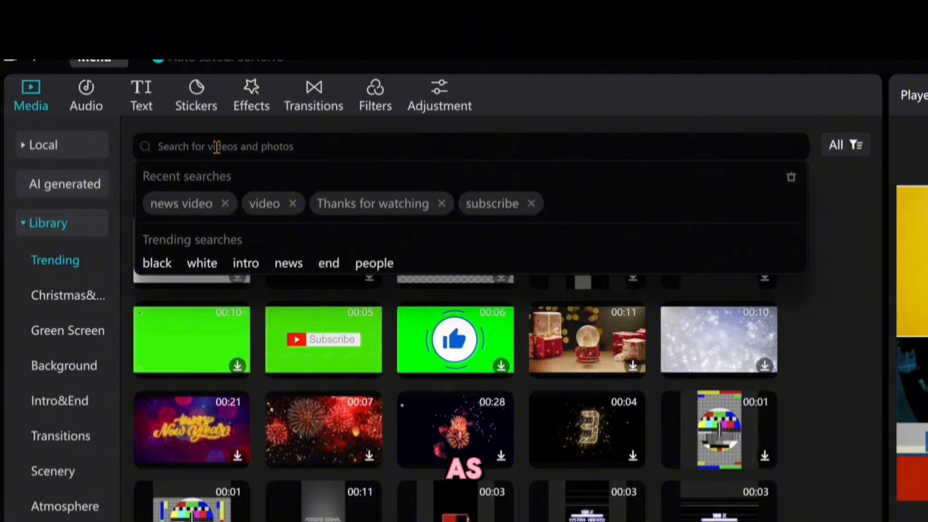
{"action": "type", "text": "subscrib"}
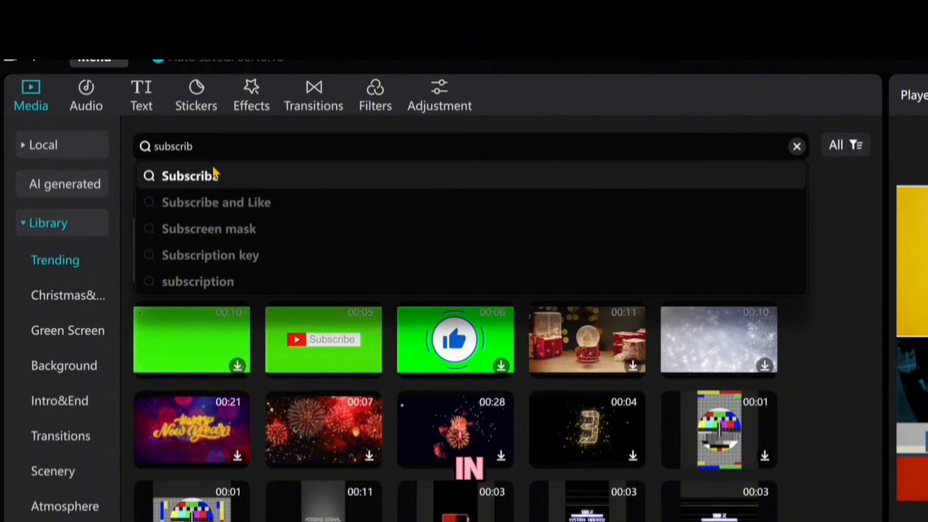
{"action": "type", "text": "e"}
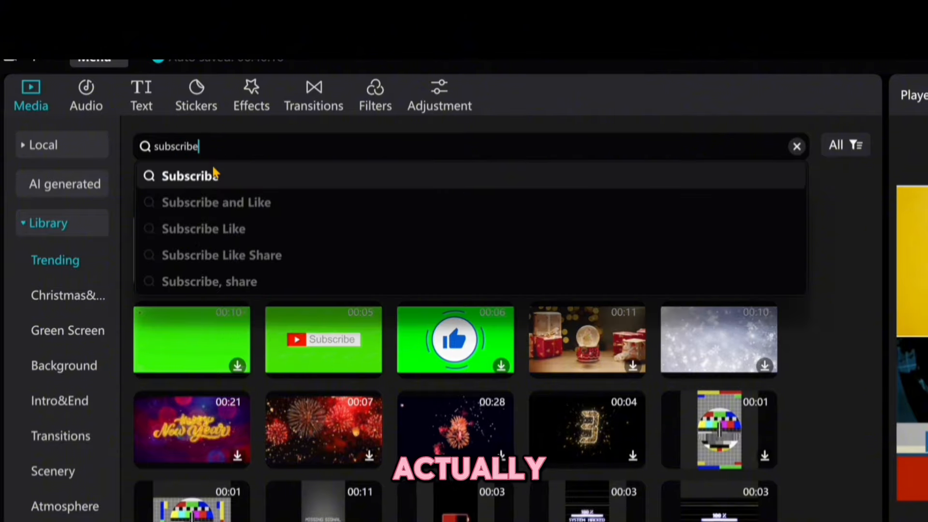
{"action": "key", "text": "Return"}
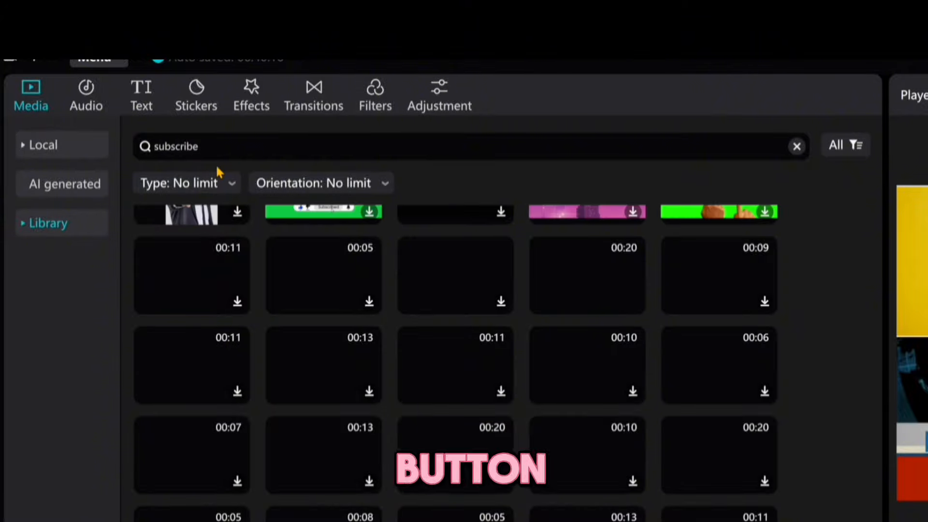
{"action": "scroll", "coordinate": [307, 258], "scroll_direction": "up", "scroll_amount": 5}
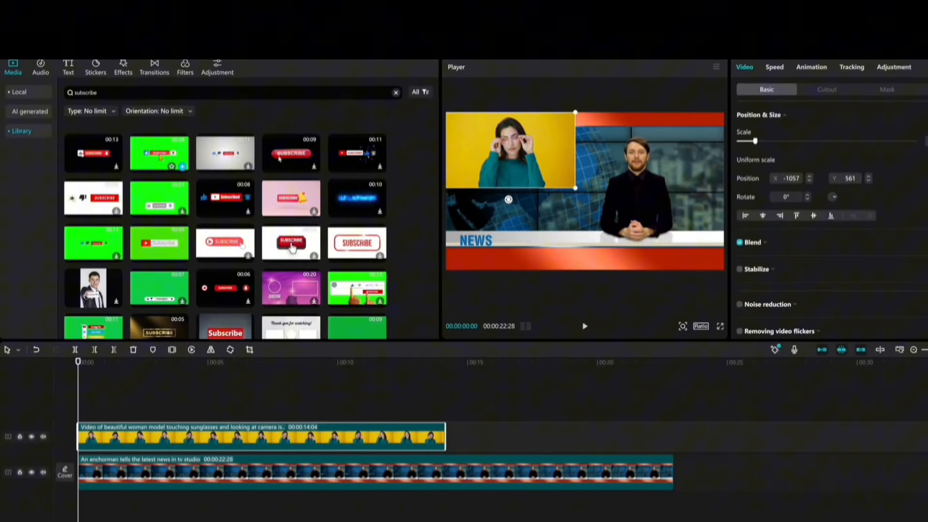
{"action": "left_click_drag", "start_coordinate": [160, 154], "coordinate": [99, 411]}
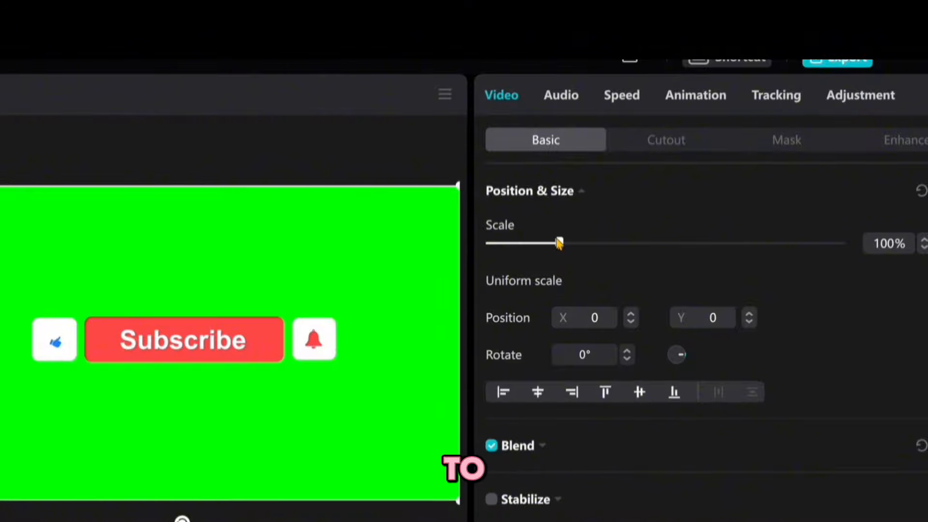
- Scale the green-screen Subscribe clip to 64% and move it lower in the picture to X 64, Y -392
{"action": "left_click_drag", "start_coordinate": [560, 244], "coordinate": [534, 250]}
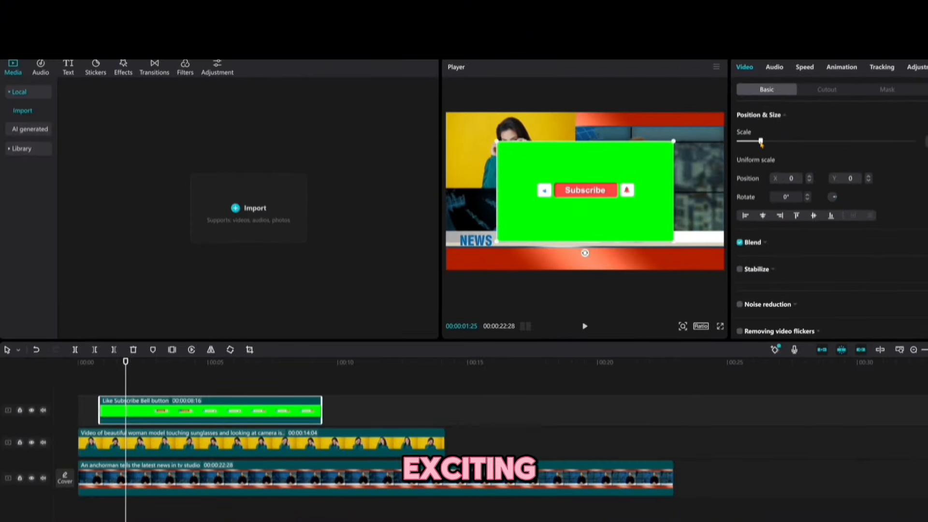
{"action": "left_click_drag", "start_coordinate": [623, 176], "coordinate": [628, 204]}
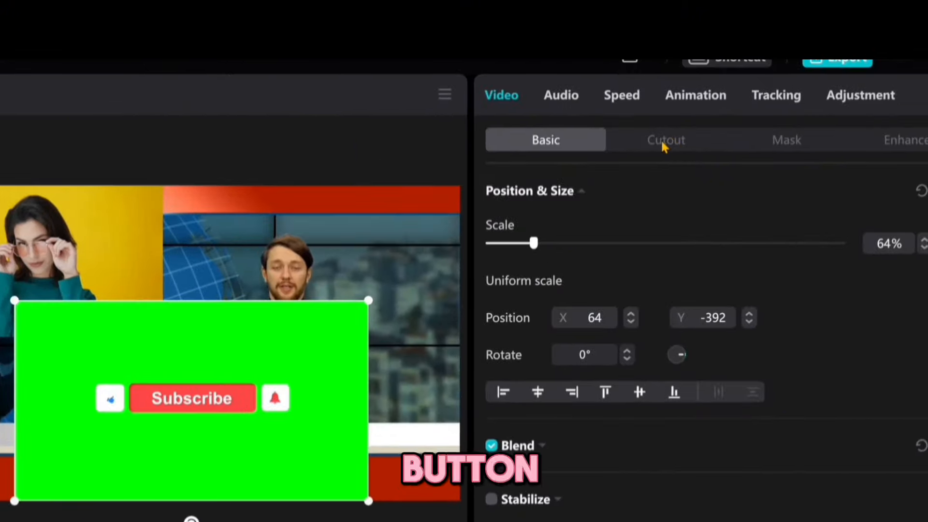
- Remove the Subscribe clip's green background with Chroma key, picking the green colour, setting Strength to 50 and Shadow to about halfway
{"action": "left_click", "coordinate": [823, 92]}
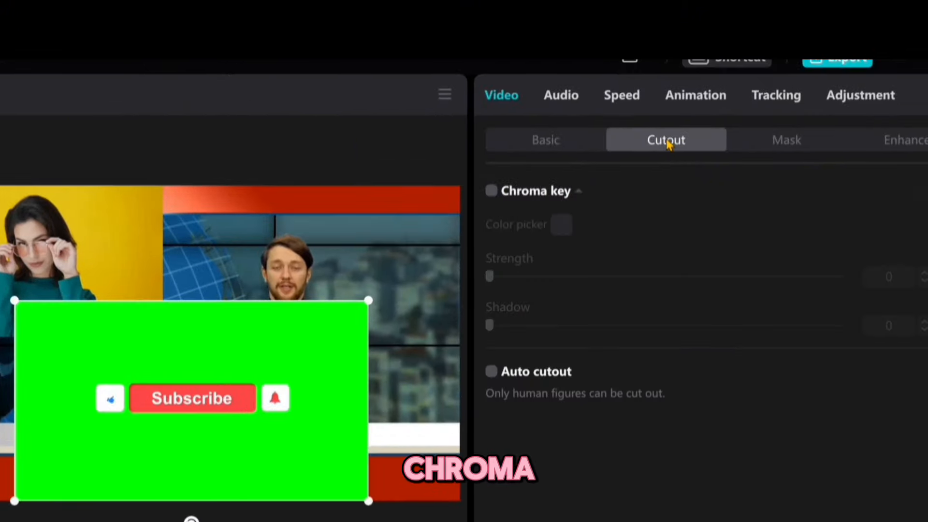
{"action": "left_click", "coordinate": [491, 191]}
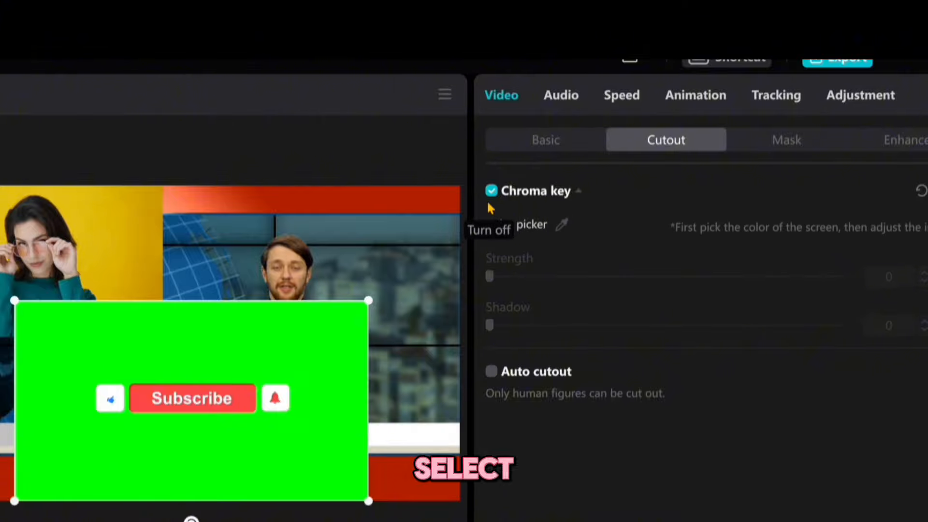
{"action": "left_click", "coordinate": [562, 226]}
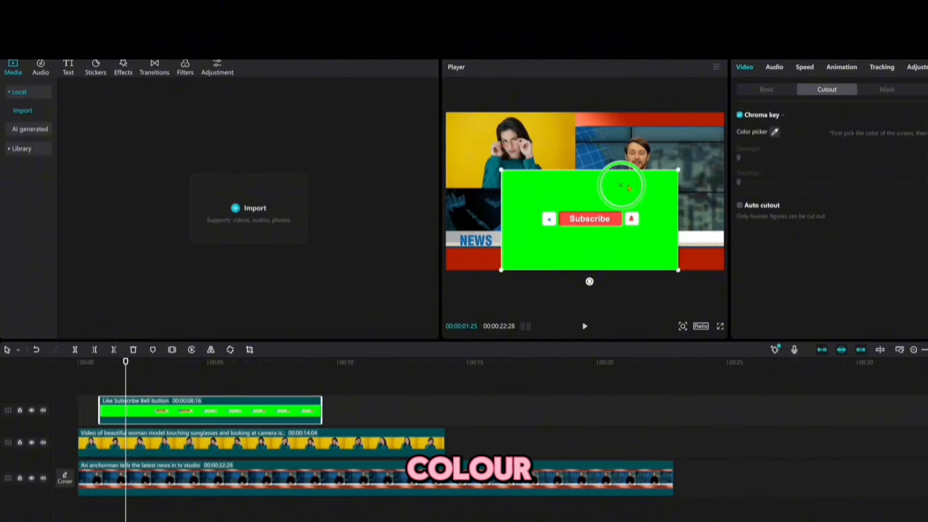
{"action": "left_click", "coordinate": [591, 189]}
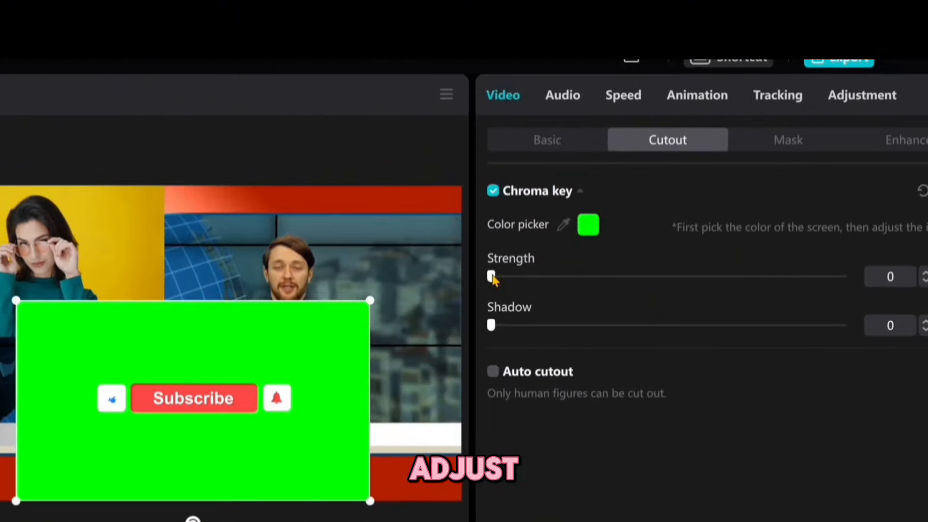
{"action": "left_click_drag", "start_coordinate": [739, 158], "coordinate": [770, 161]}
{"action": "left_click_drag", "start_coordinate": [555, 282], "coordinate": [671, 285]}
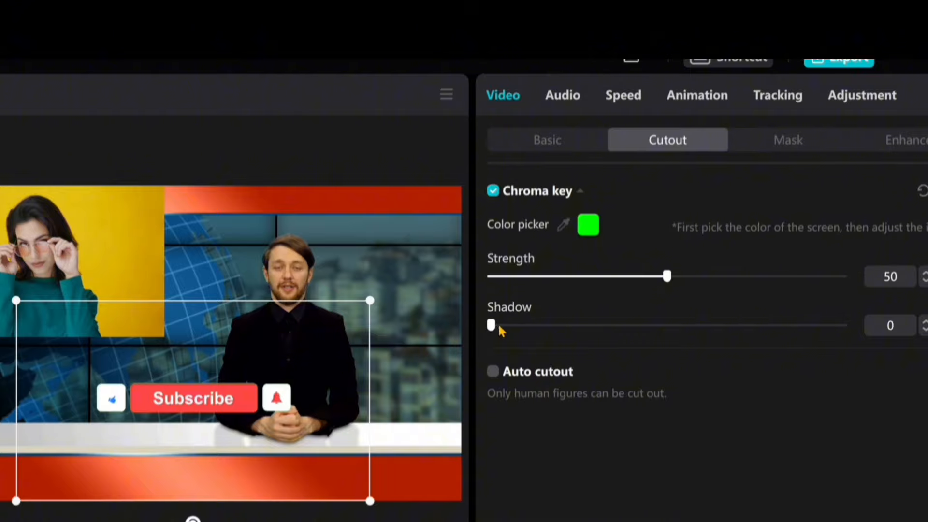
{"action": "left_click_drag", "start_coordinate": [492, 325], "coordinate": [667, 329]}
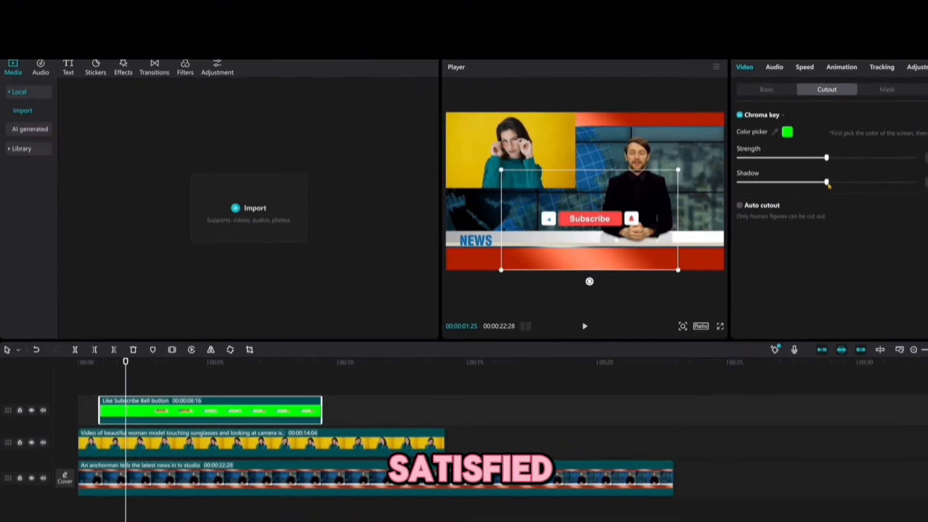
- Enlarge the Subscribe overlay slightly, place it just below the woman's video, and play the composition from the start
{"action": "left_click_drag", "start_coordinate": [605, 223], "coordinate": [526, 201]}
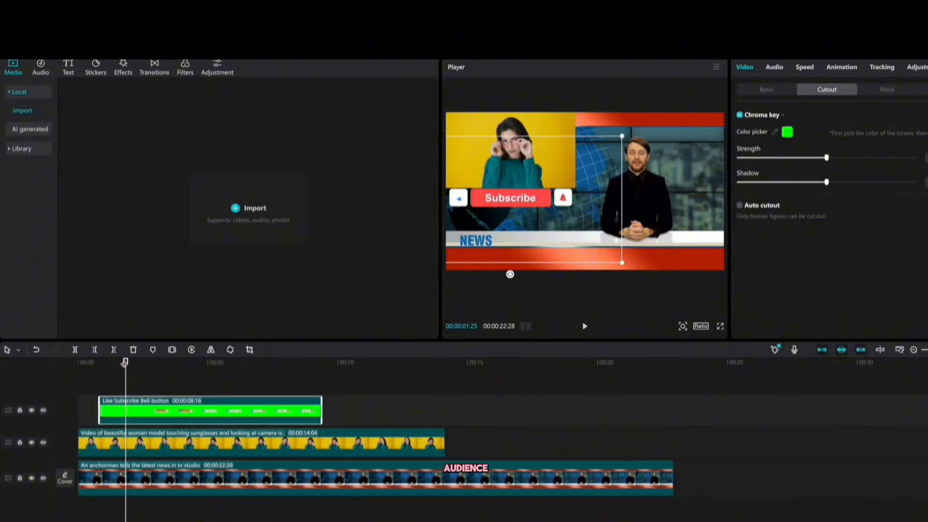
{"action": "left_click_drag", "start_coordinate": [125, 362], "coordinate": [76, 364]}
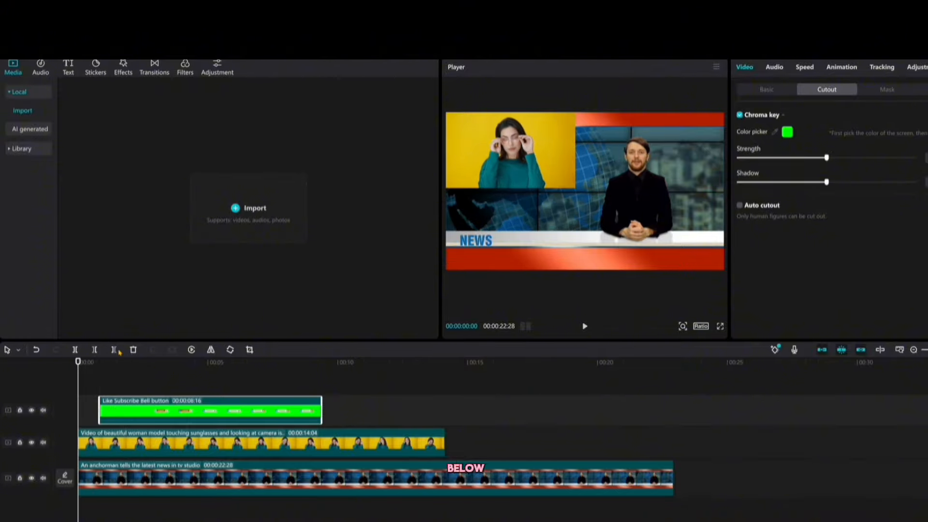
{"action": "left_click", "coordinate": [584, 326]}
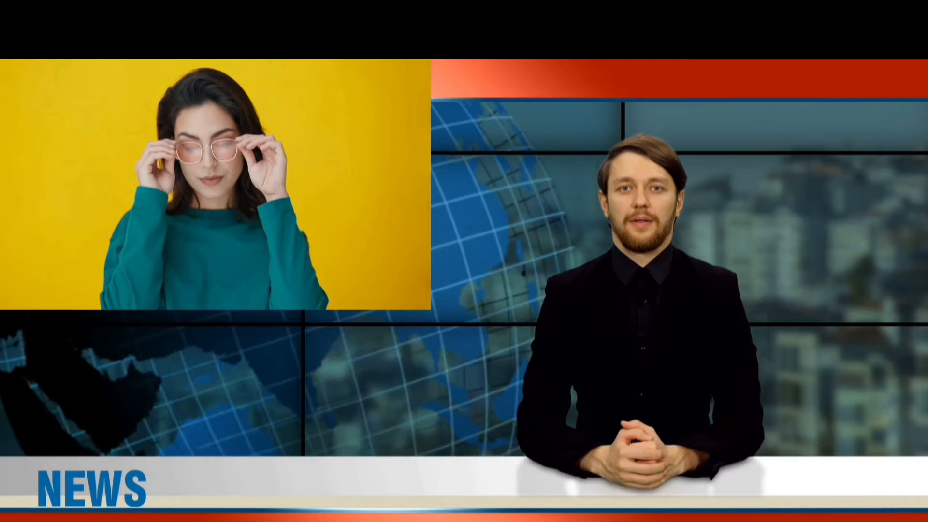